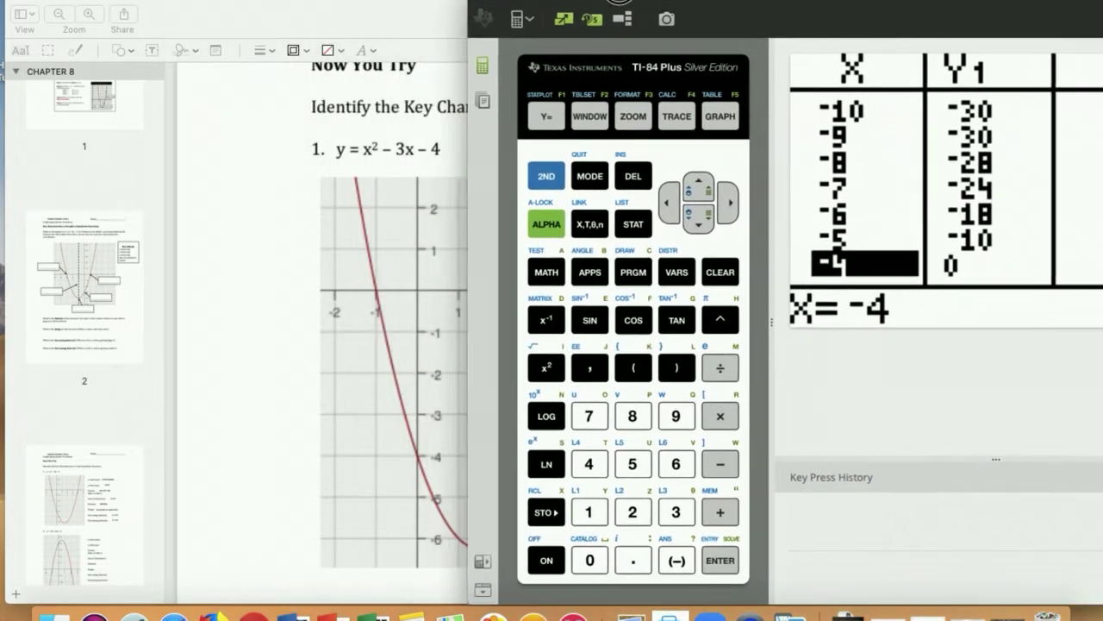
Replace the Y1 equation on the calculator with X²-3X-4
click(550, 128)
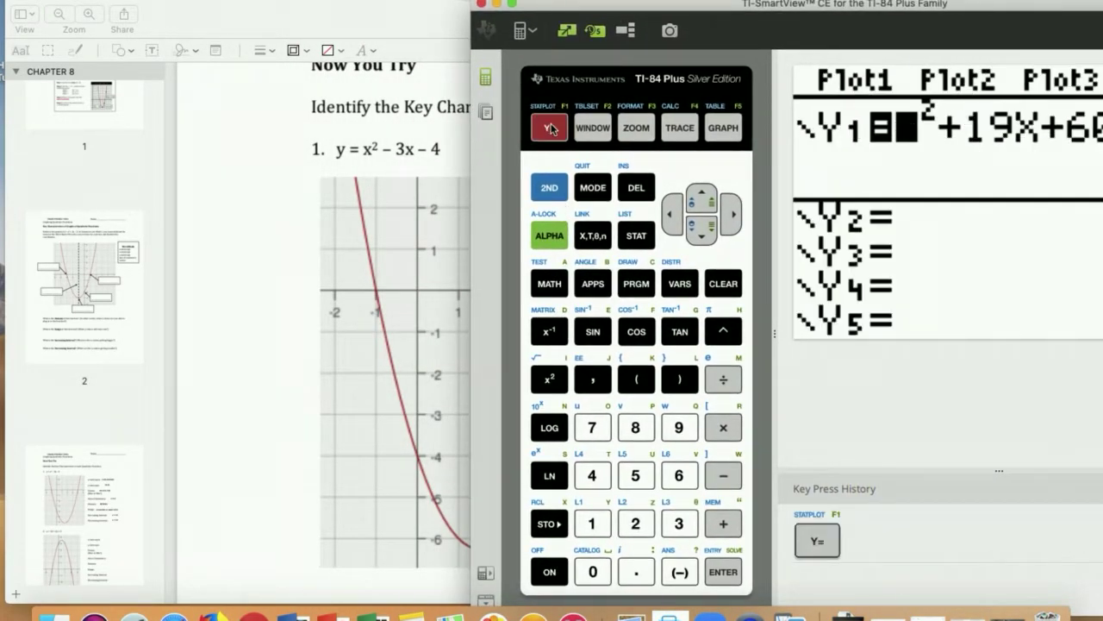
click(728, 283)
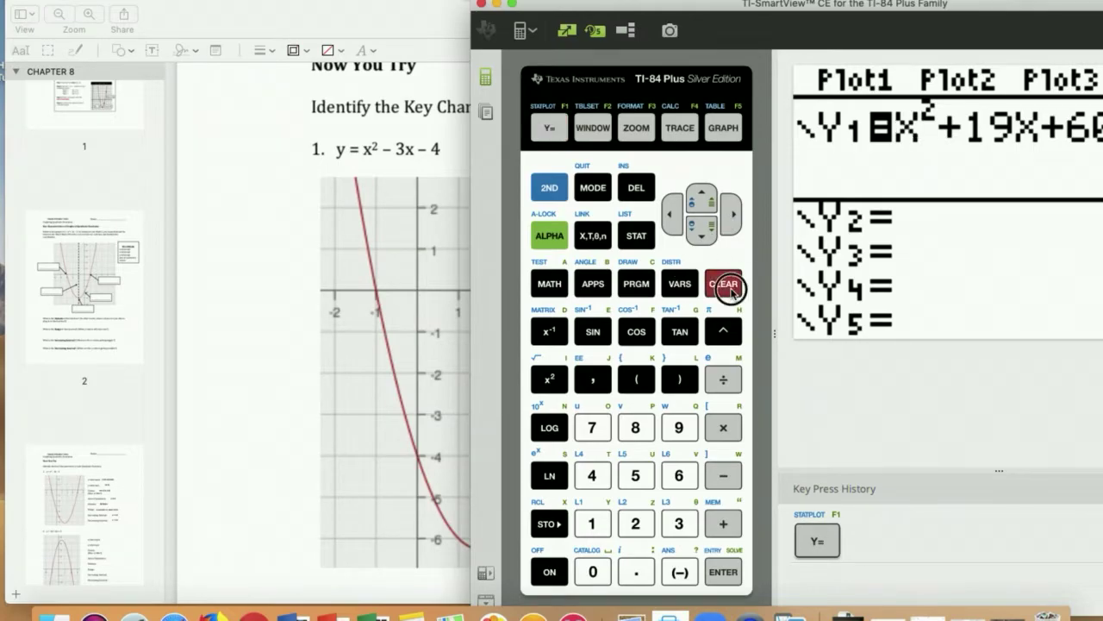
drag(867, 8, 873, 17)
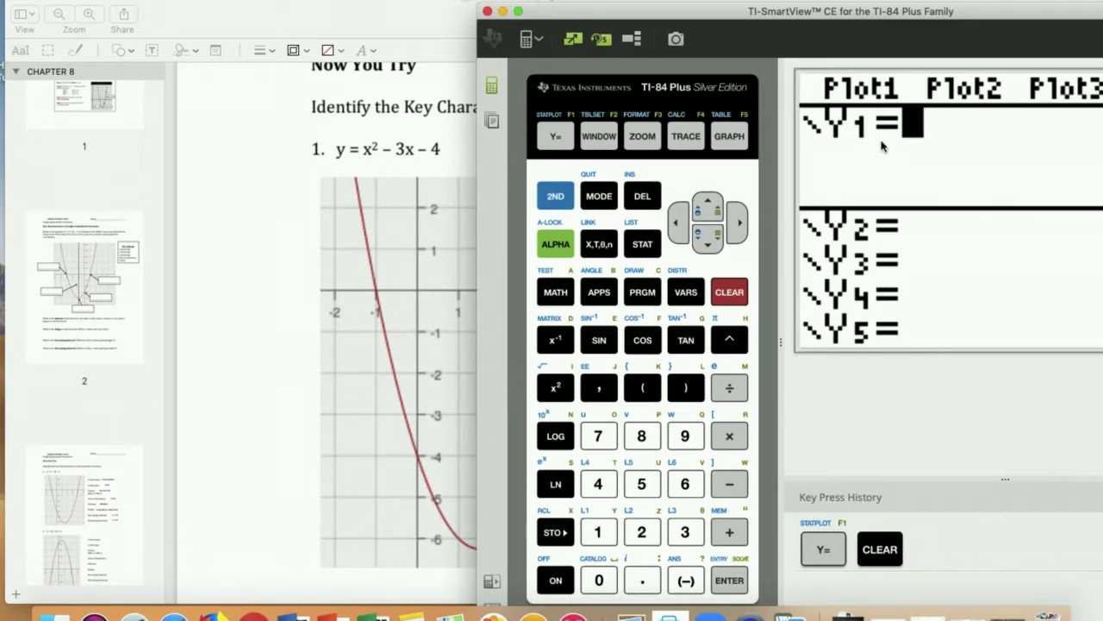
click(603, 250)
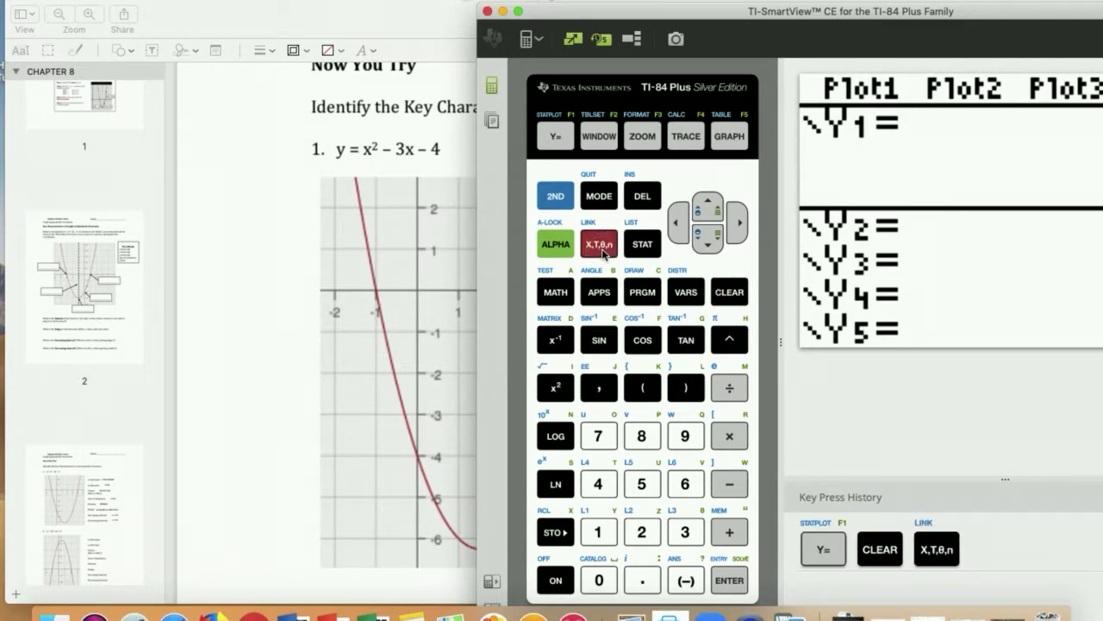
click(562, 388)
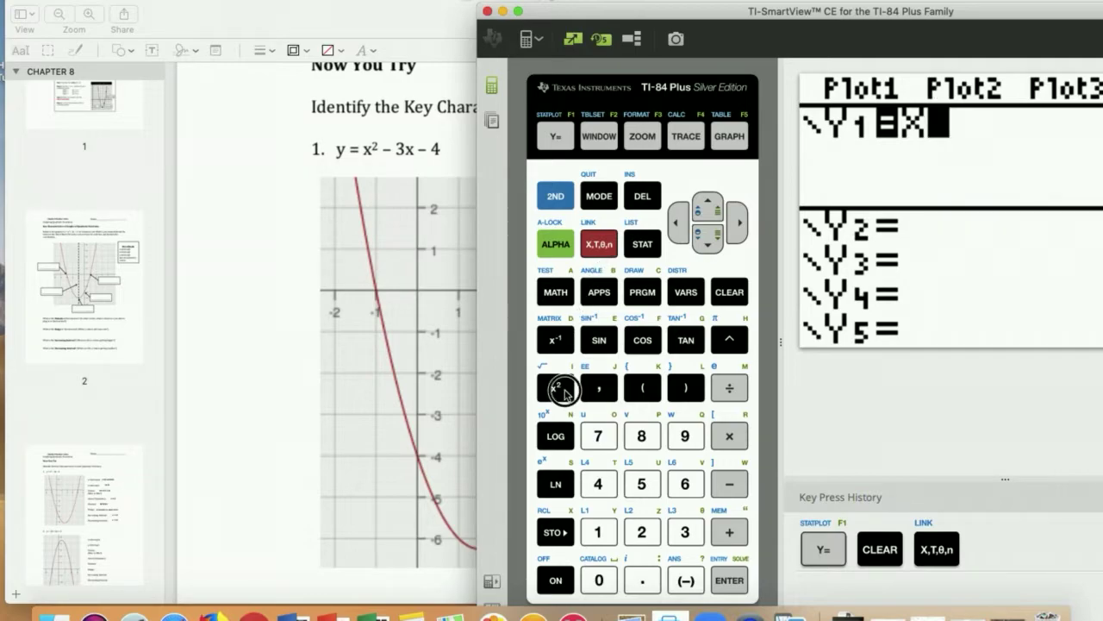
click(729, 484)
click(702, 532)
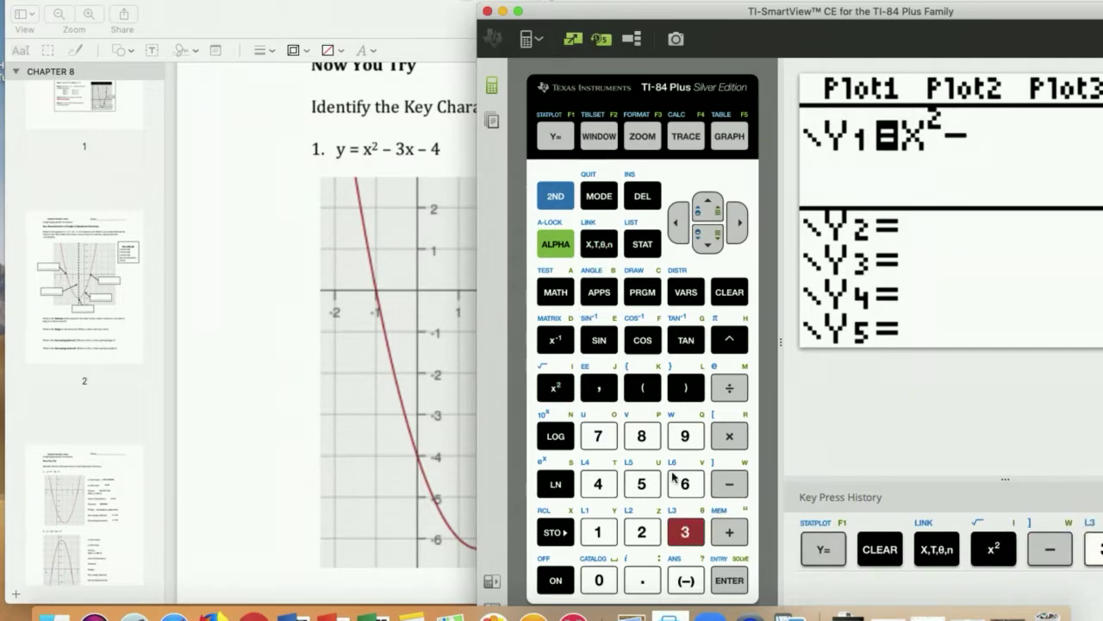
click(612, 257)
click(729, 485)
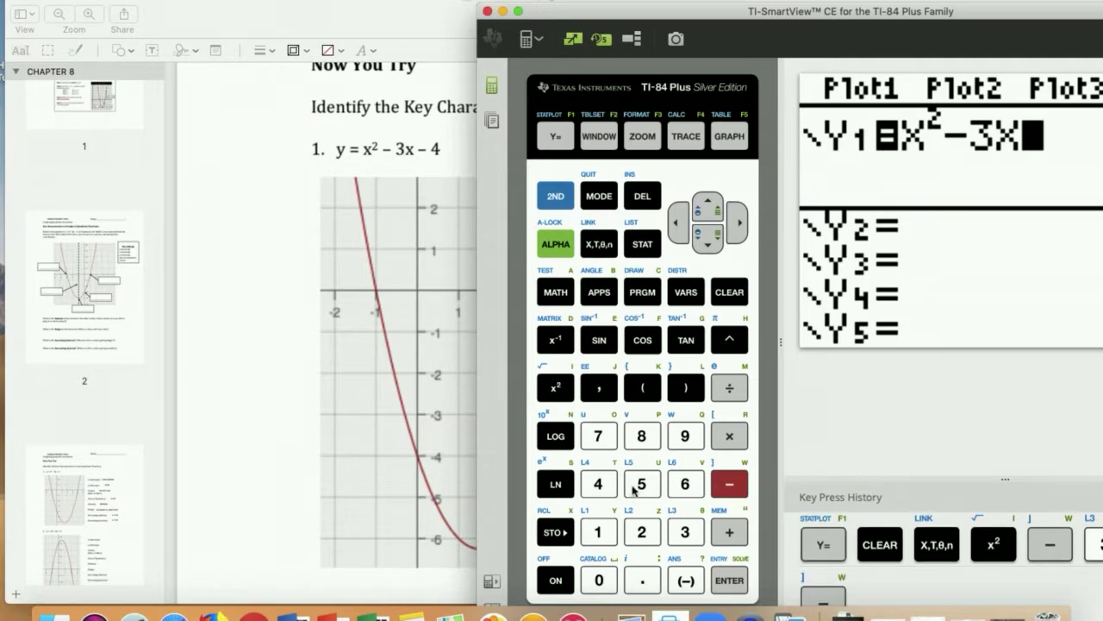
click(598, 483)
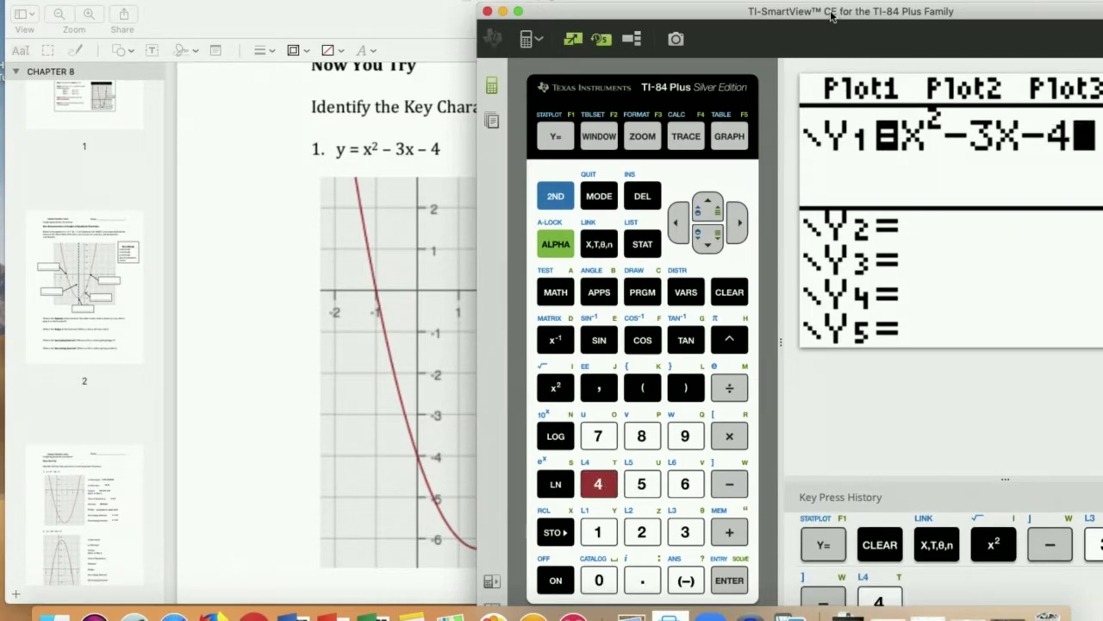
Arrange the calculator and worksheet windows so the full calculator and the worksheet's answer list show side by side
drag(829, 14, 245, 26)
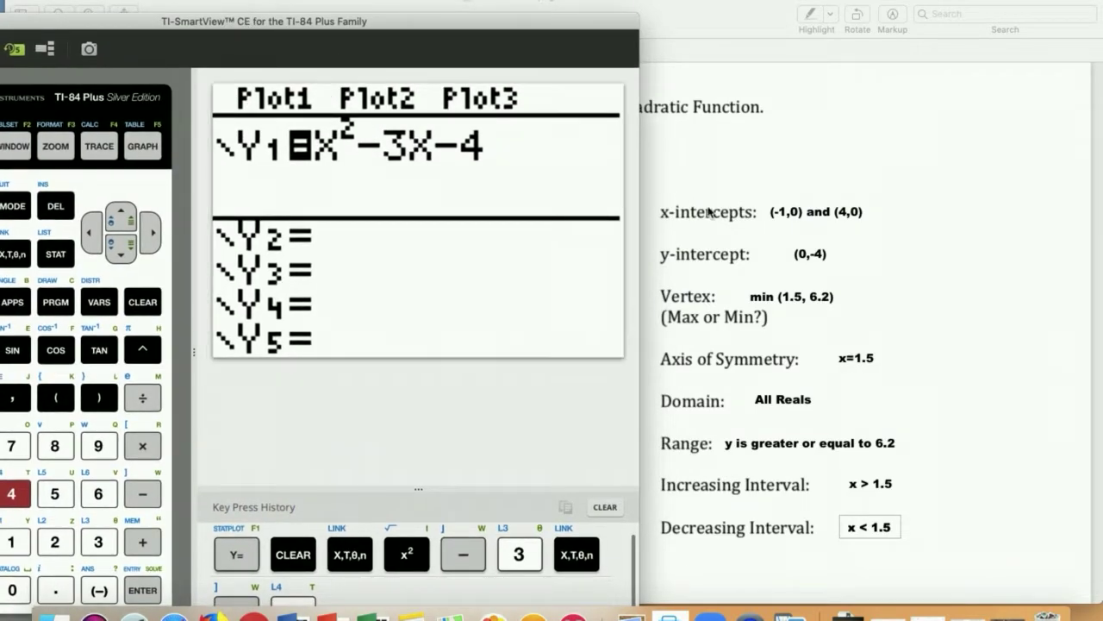
click(520, 23)
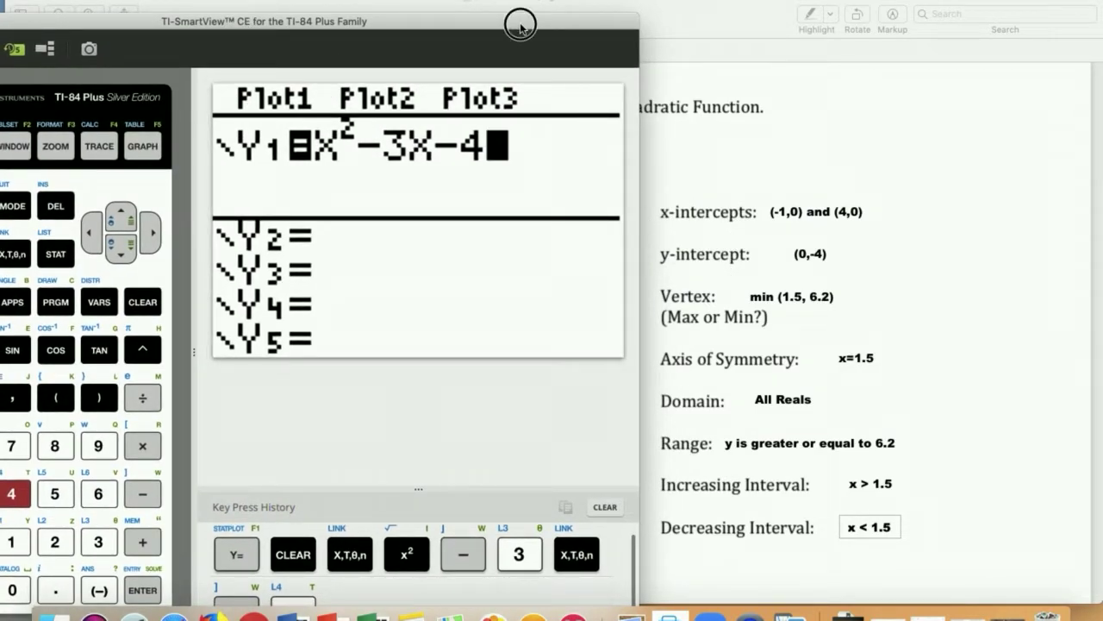
drag(520, 25, 646, 0)
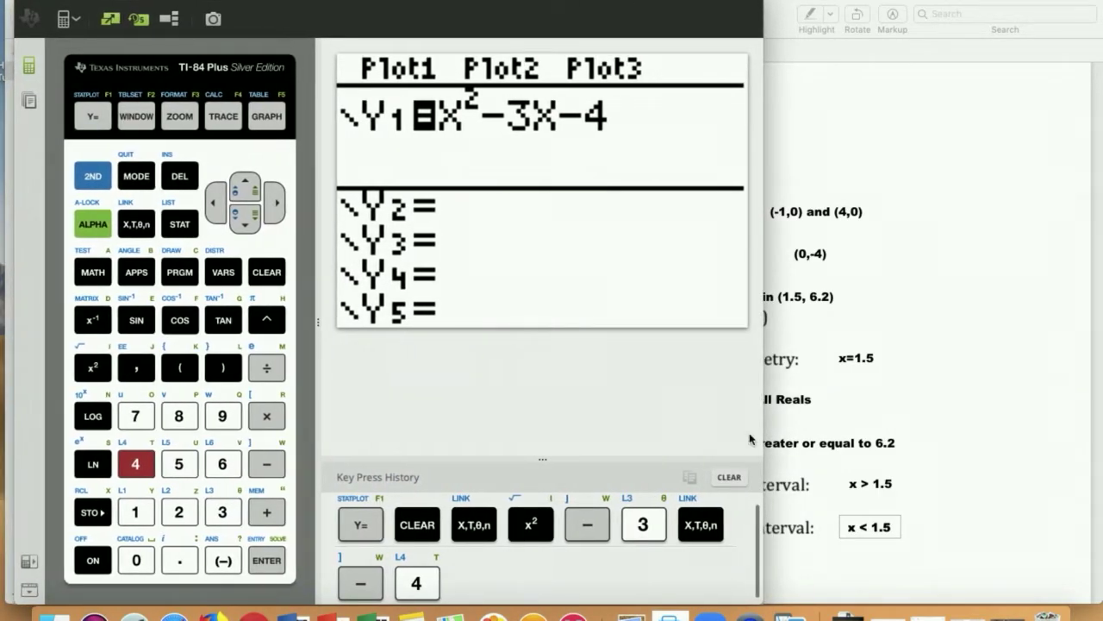
click(922, 2)
double_click(991, 2)
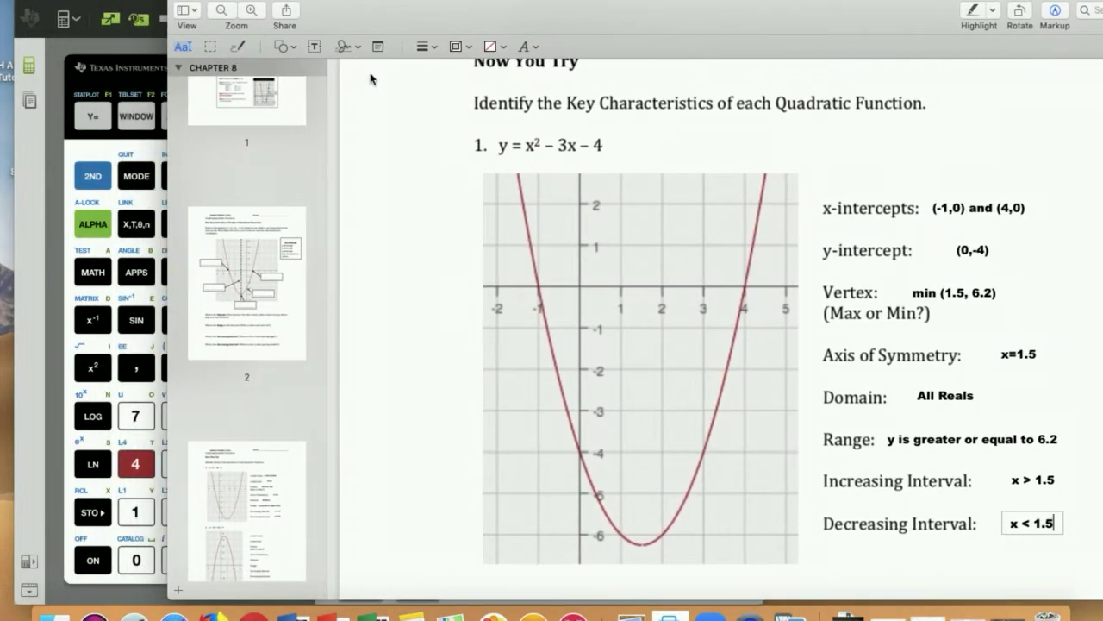
click(131, 3)
drag(131, 2, 148, 3)
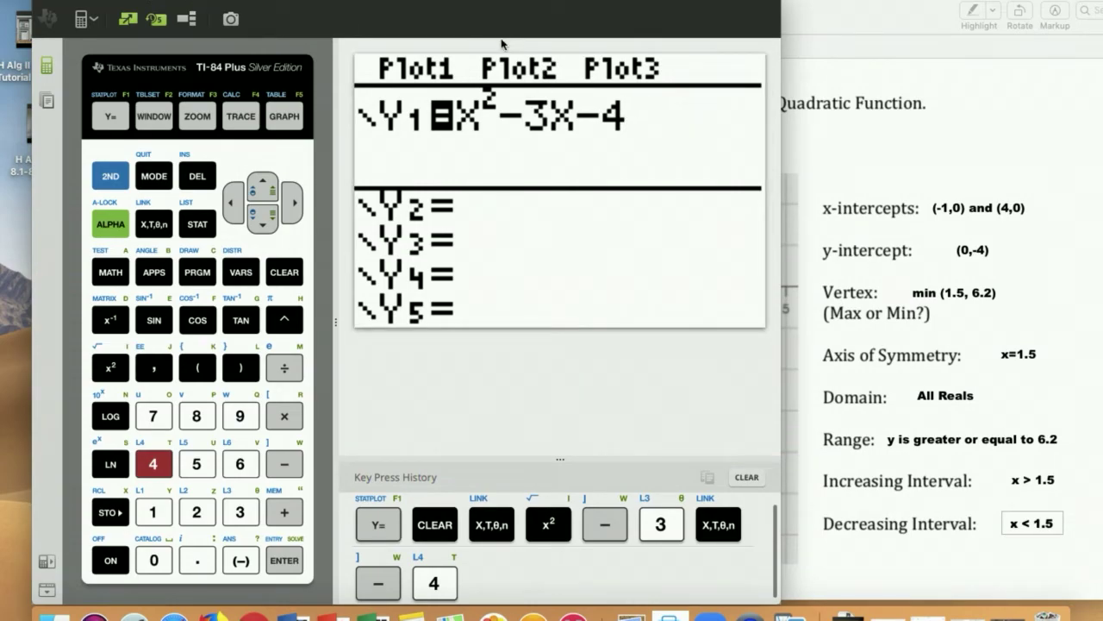
Graph Y1 and display its table of values
click(287, 116)
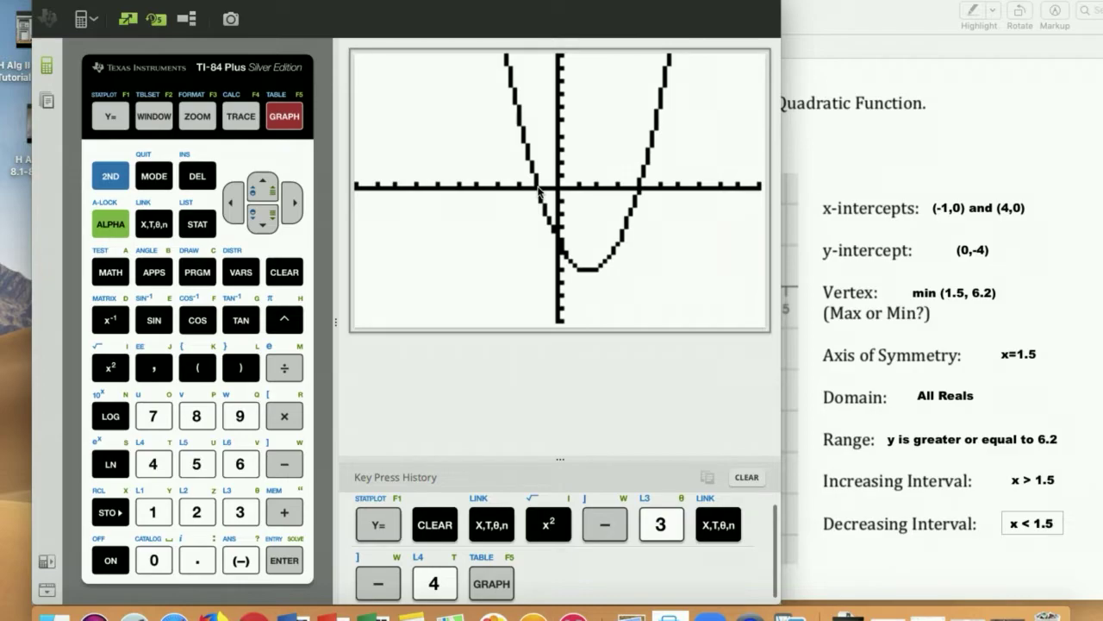
click(112, 177)
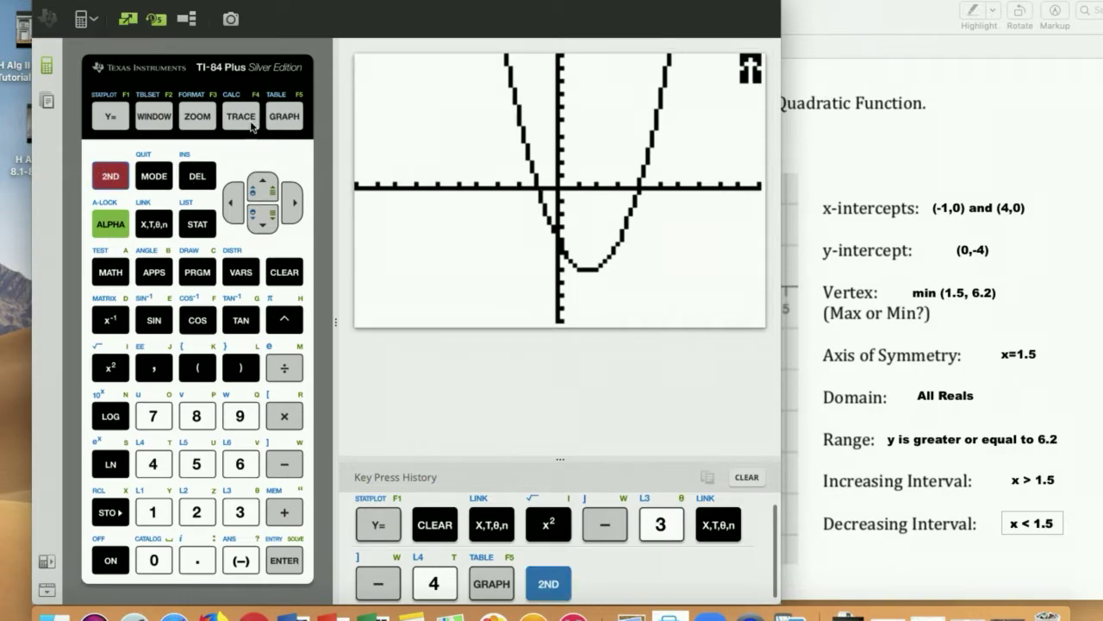
click(284, 118)
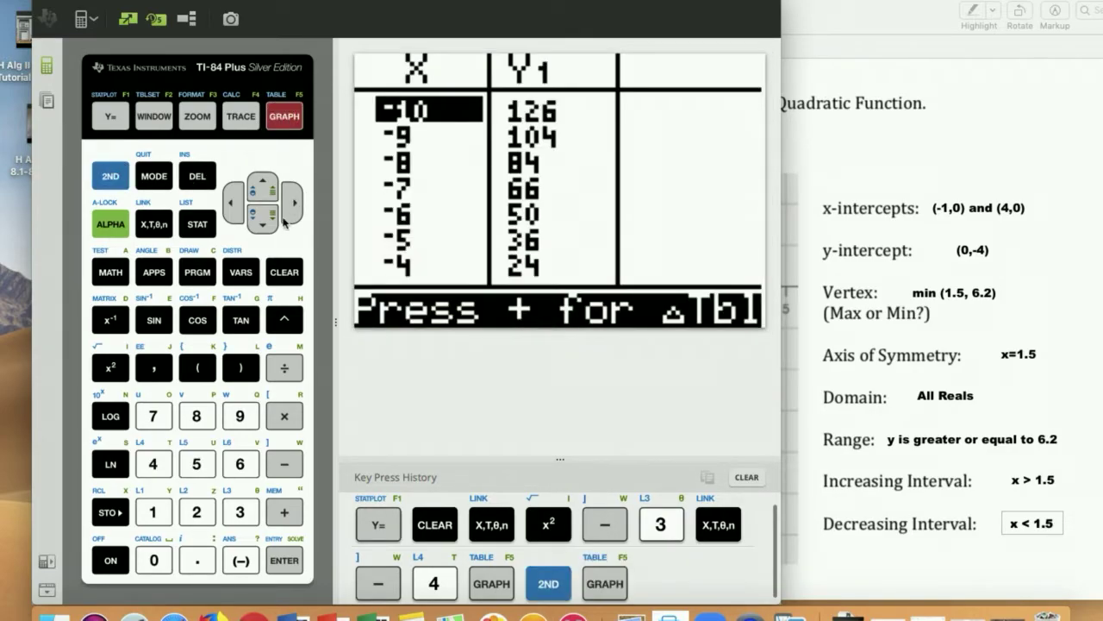
Move down the table to x = 4, examining the Y1 values for the intercepts and the turning point
click(270, 226)
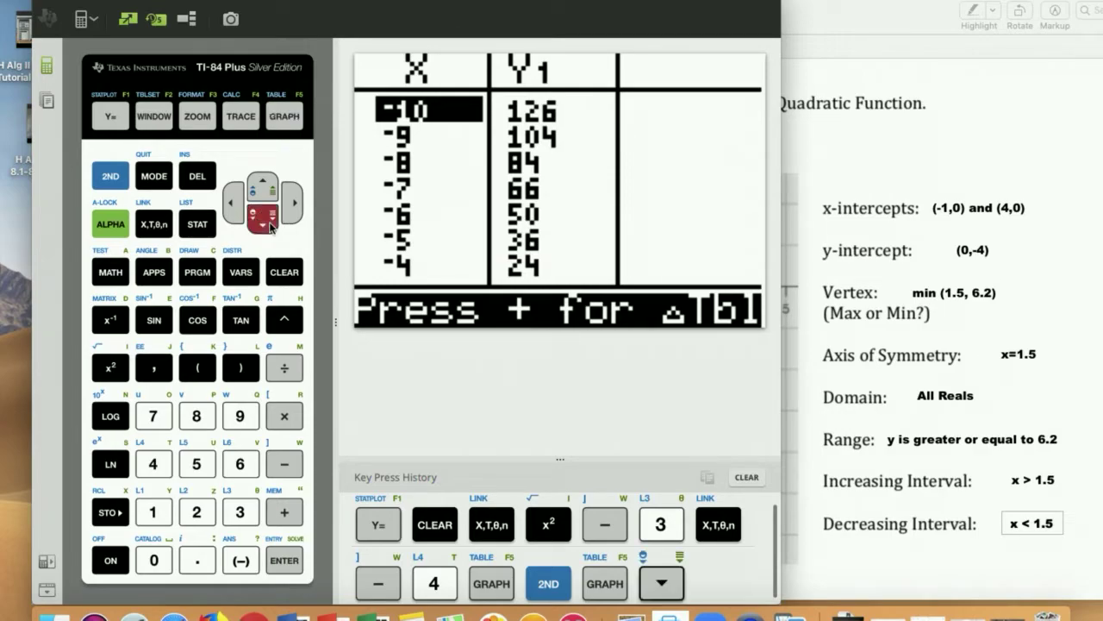
click(270, 225)
click(270, 226)
click(270, 226)
click(269, 226)
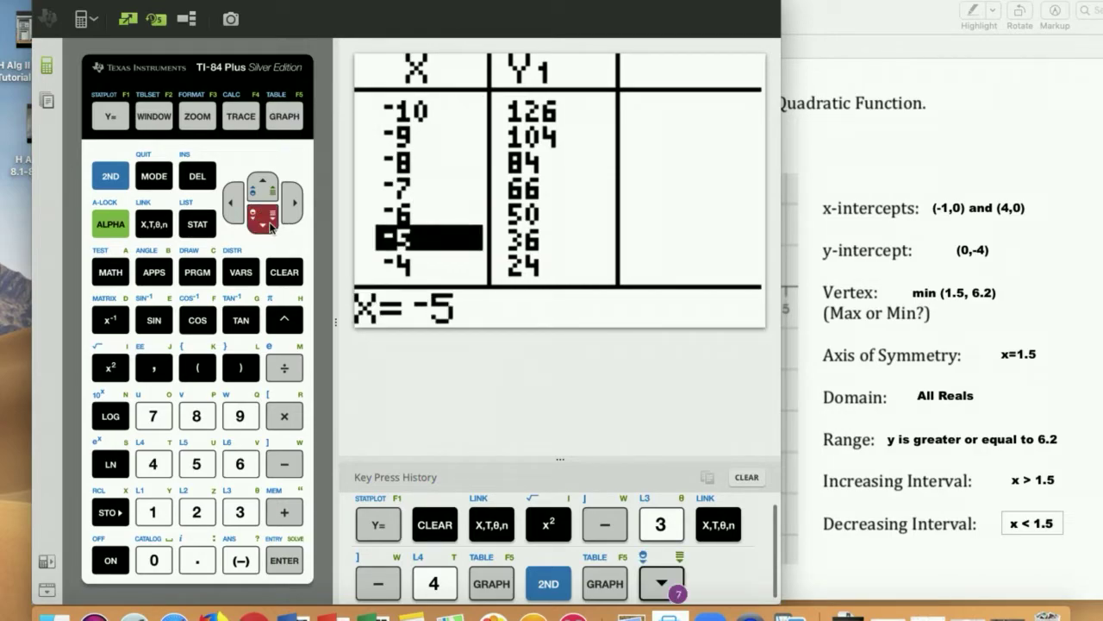
click(269, 226)
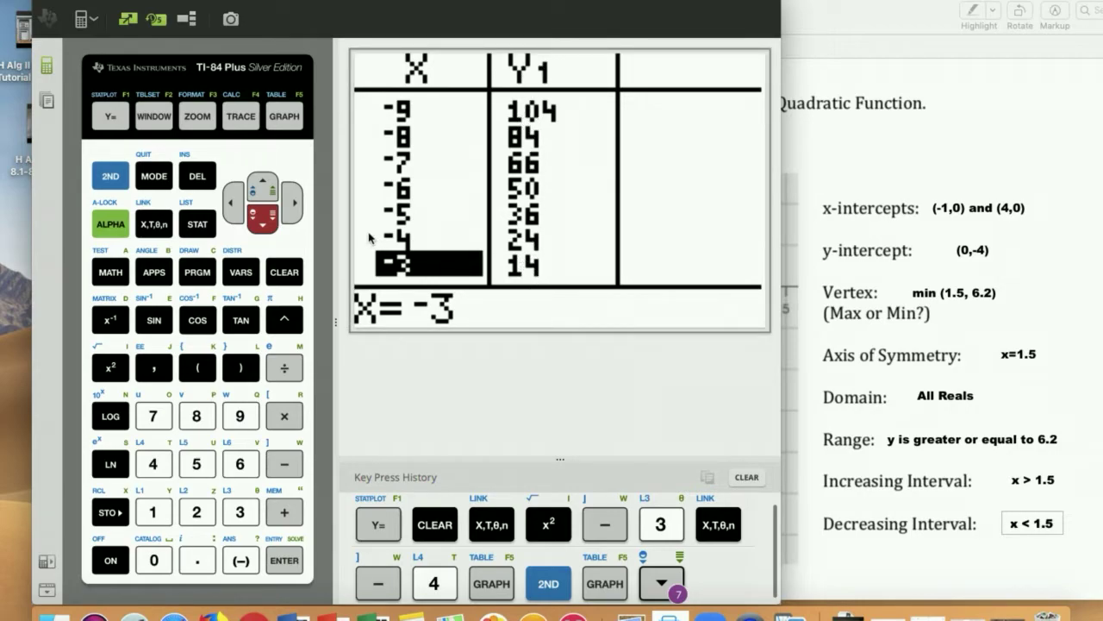
click(265, 226)
click(266, 226)
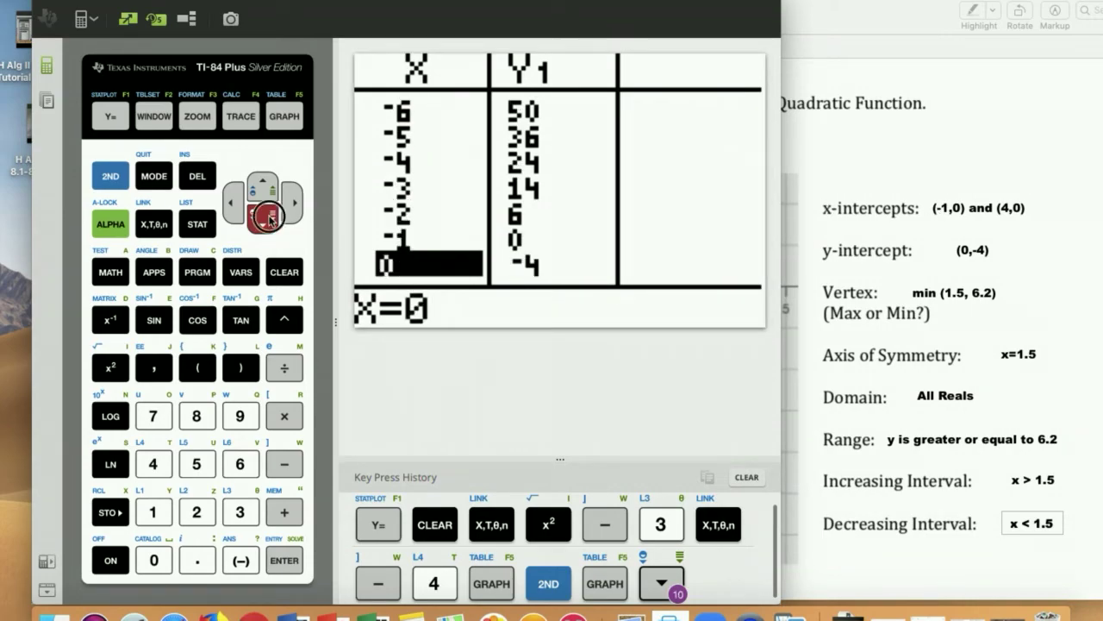
click(269, 219)
click(269, 220)
click(269, 220)
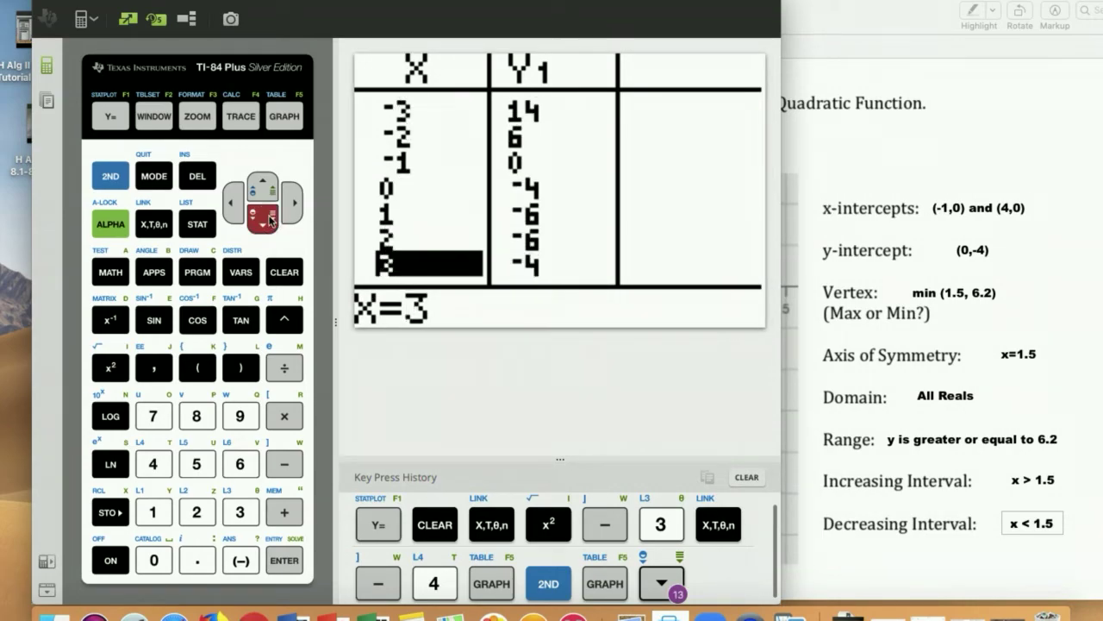
click(269, 220)
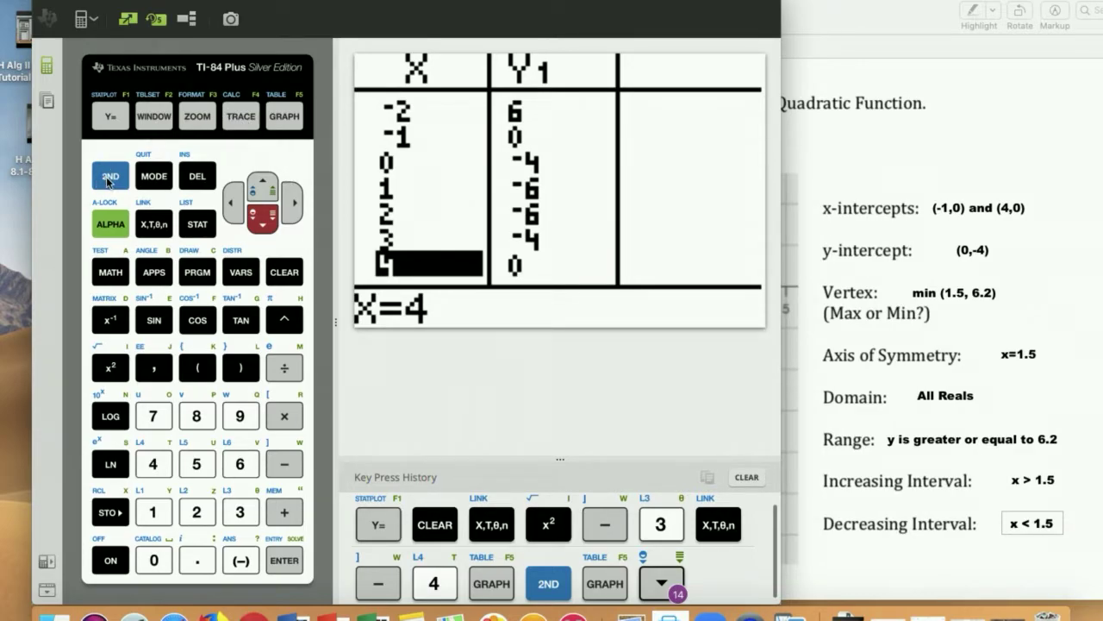
Return to the graph and start the minimum calculation for the parabola
click(293, 117)
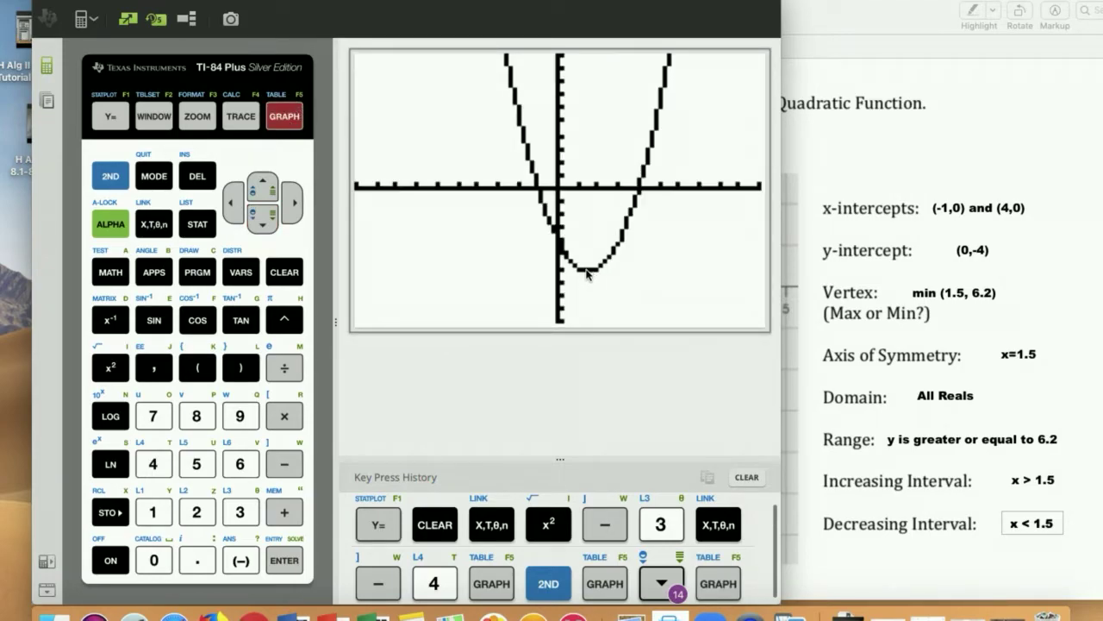
click(118, 177)
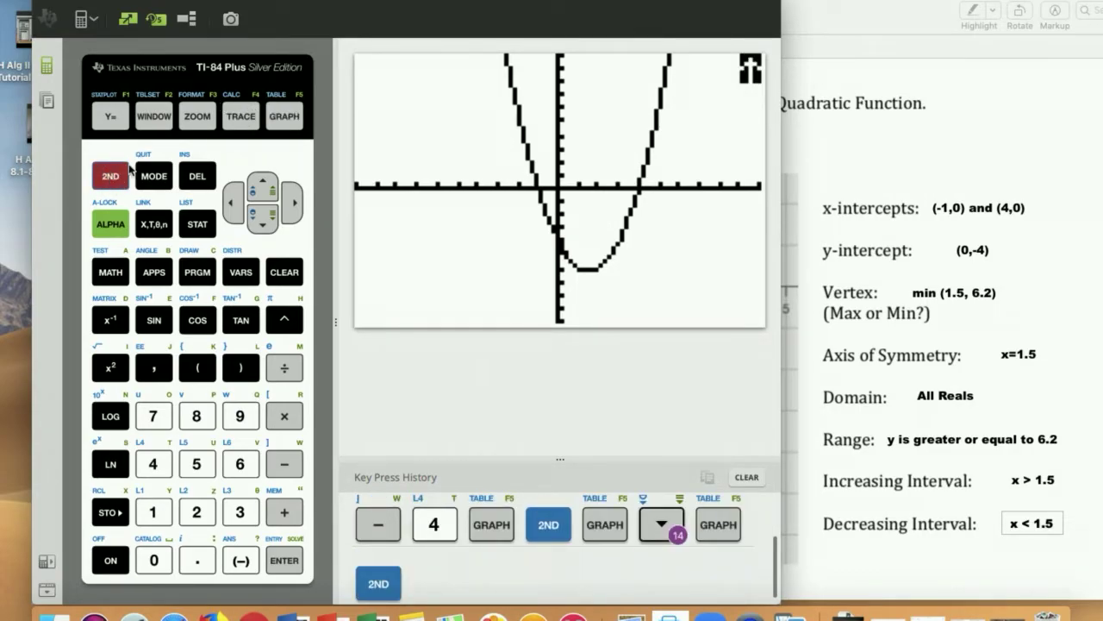
click(251, 116)
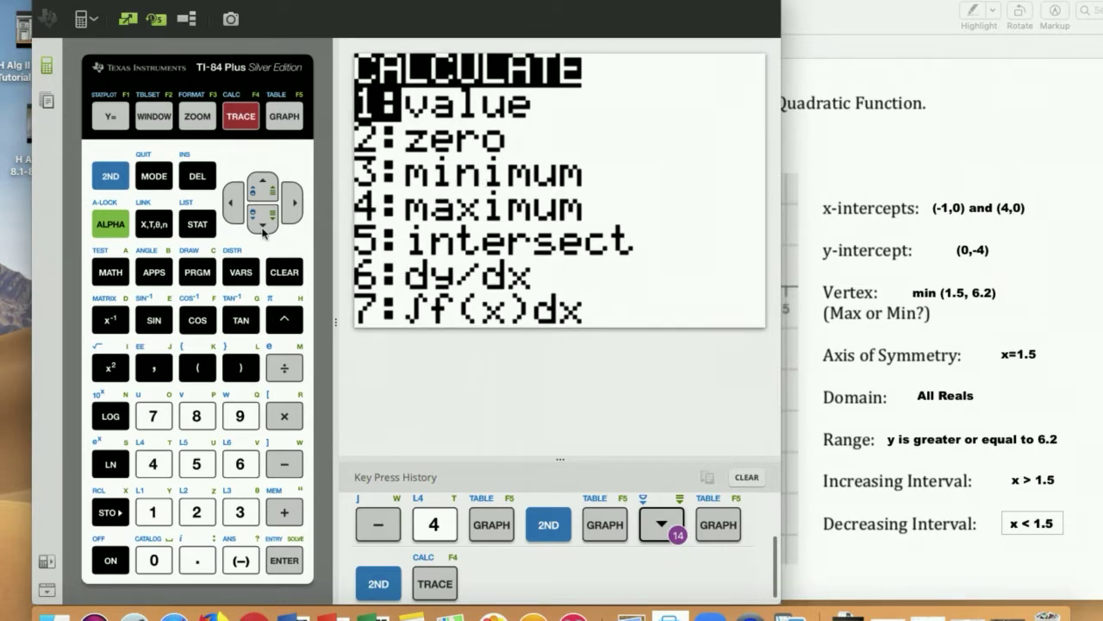
click(263, 225)
click(263, 226)
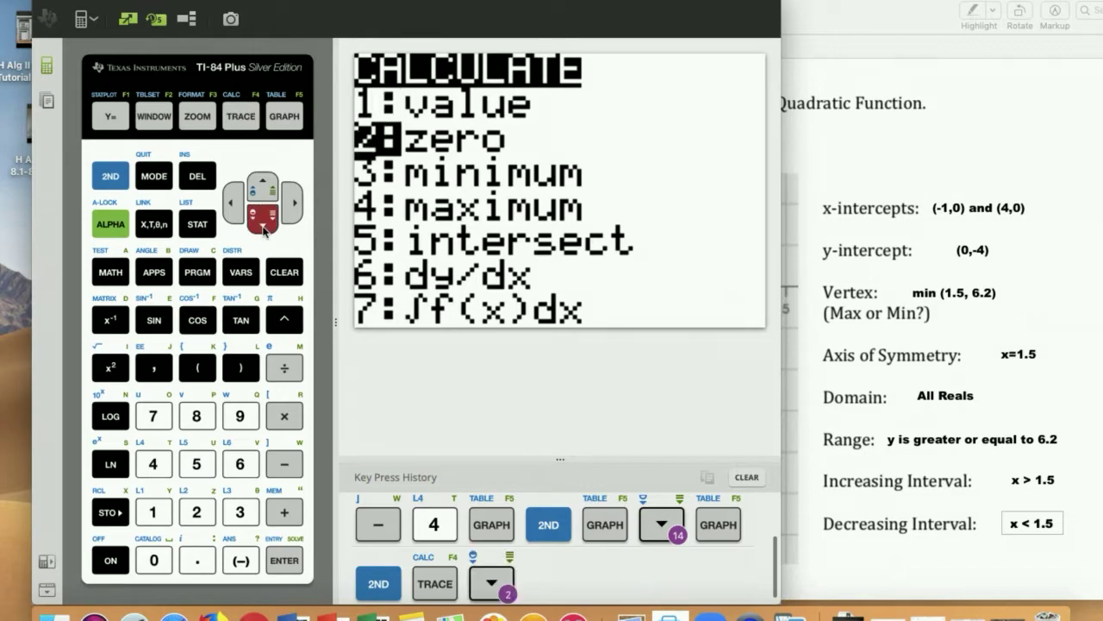
click(285, 561)
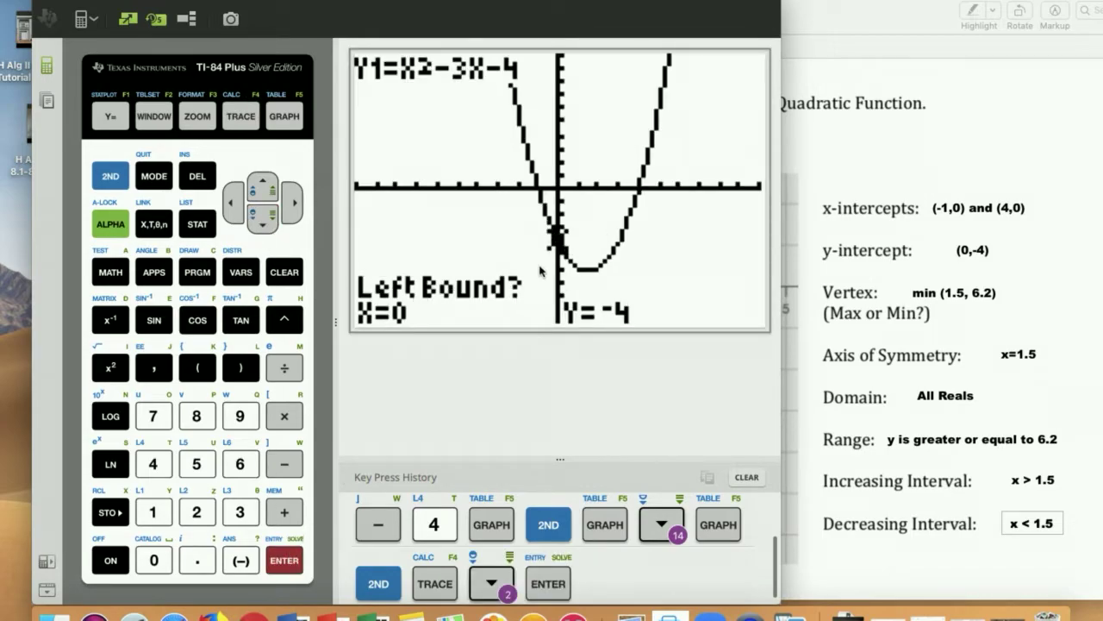
Set the left bound of the minimum calculation at about x = 0.43
click(296, 204)
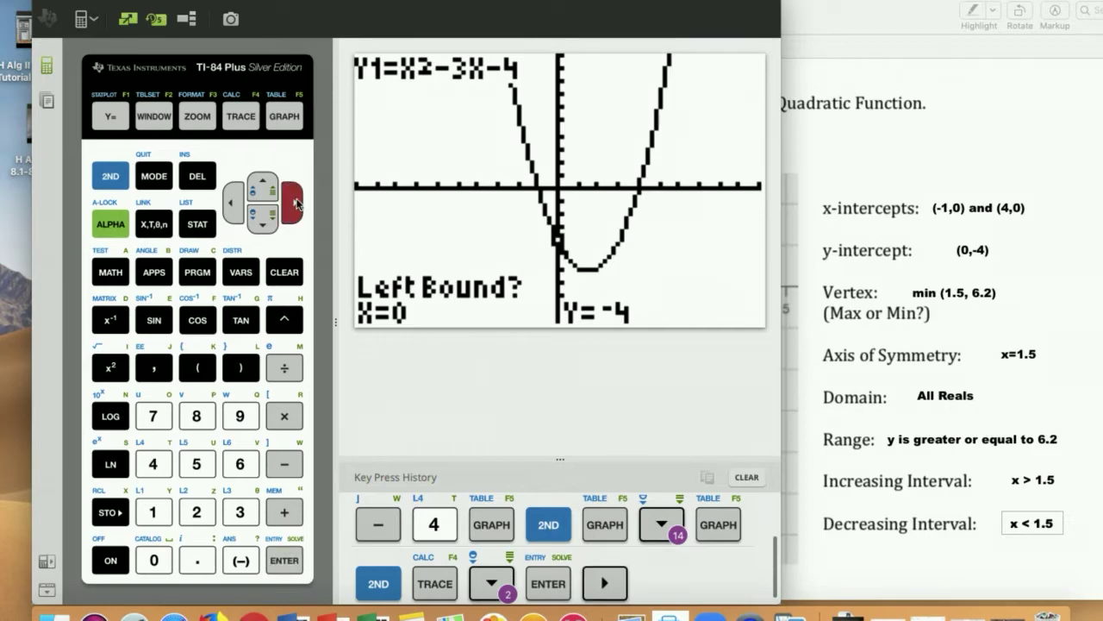
click(295, 204)
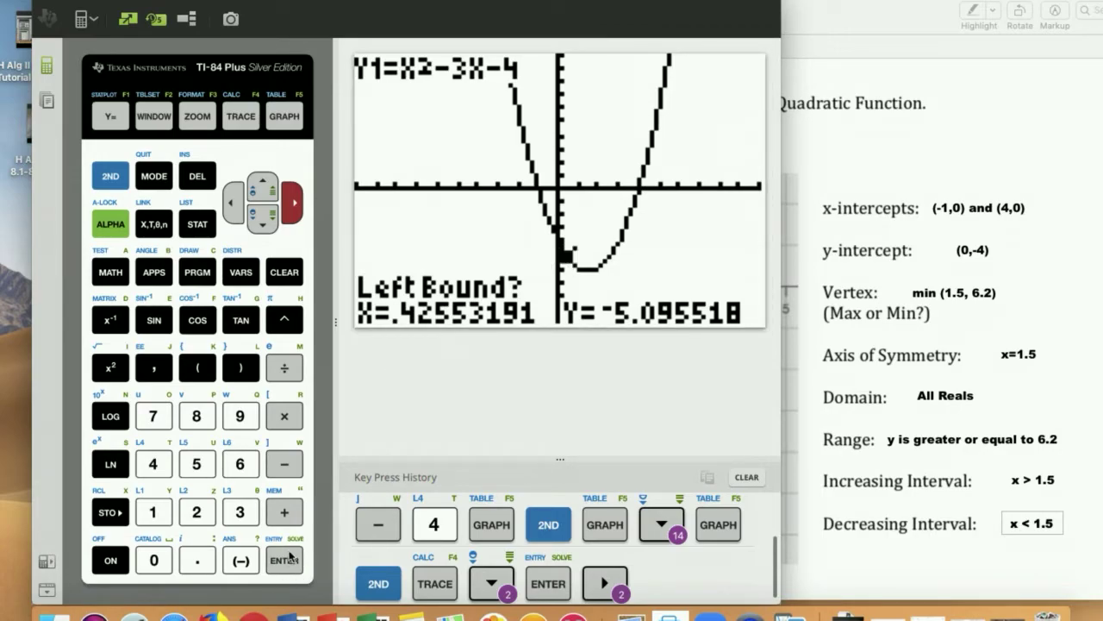
click(287, 560)
Set the right bound of the minimum calculation past the vertex, at about x = 2.55
click(292, 204)
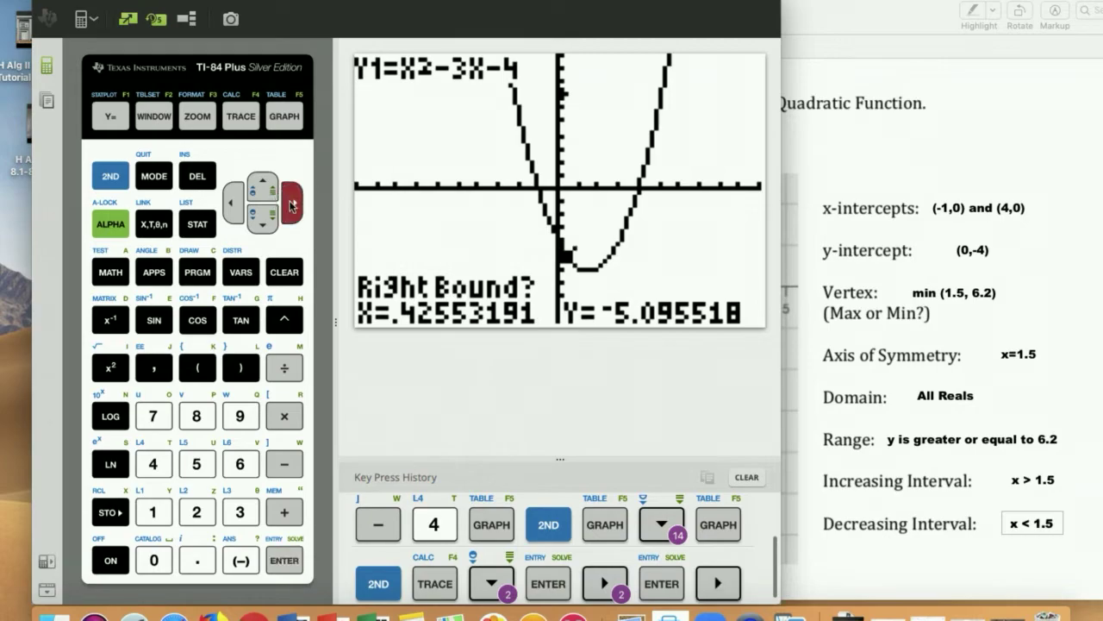
click(291, 205)
click(292, 204)
click(291, 205)
click(291, 204)
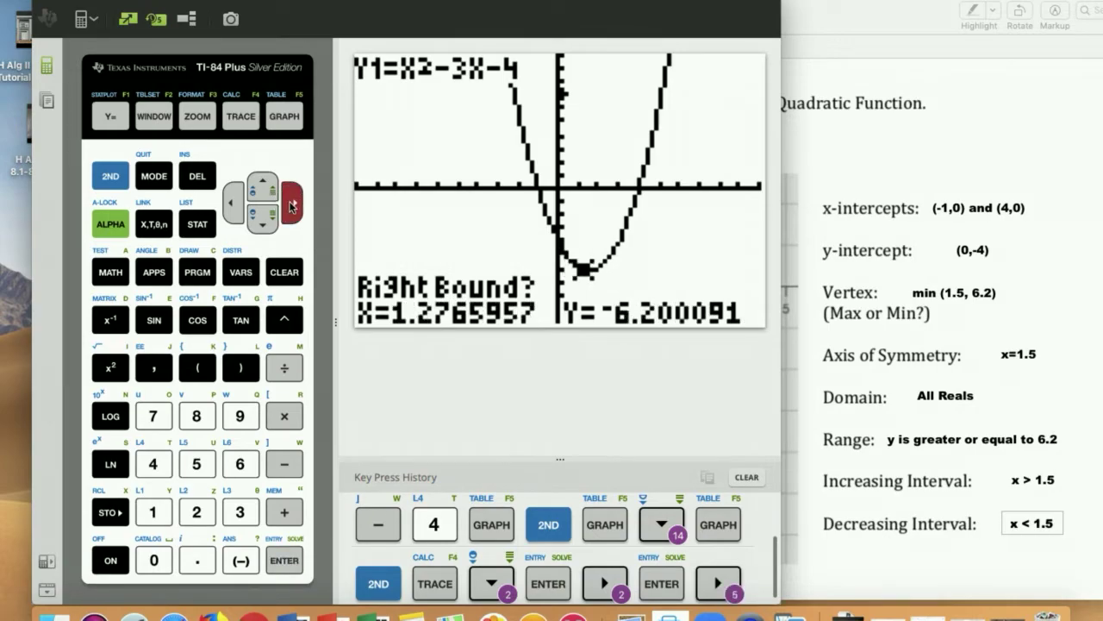
click(292, 204)
click(291, 204)
click(291, 205)
click(291, 204)
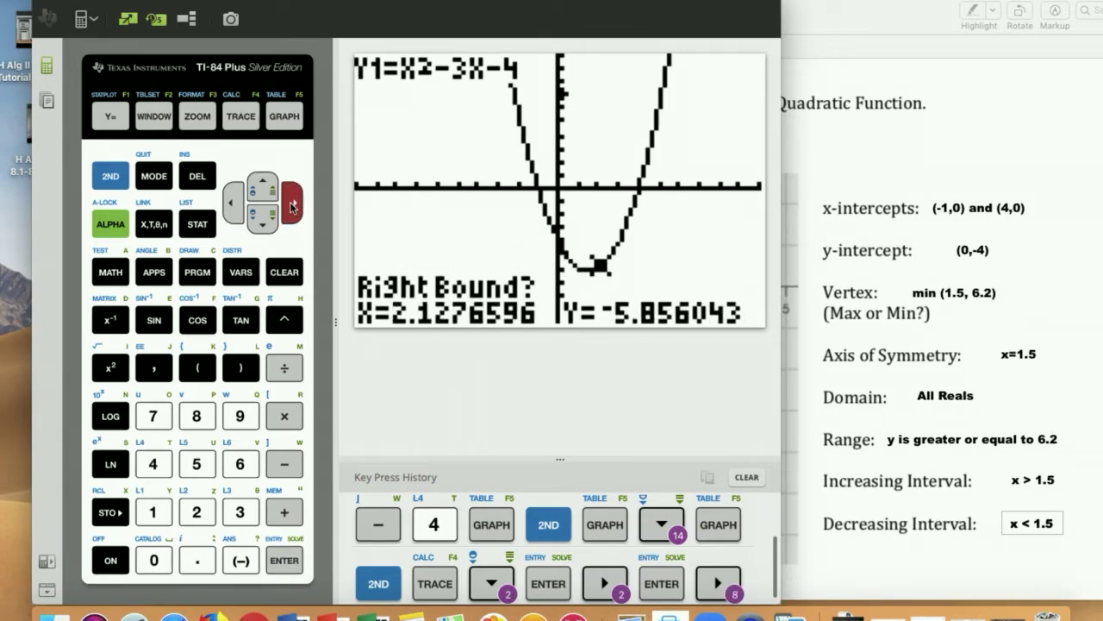
click(291, 204)
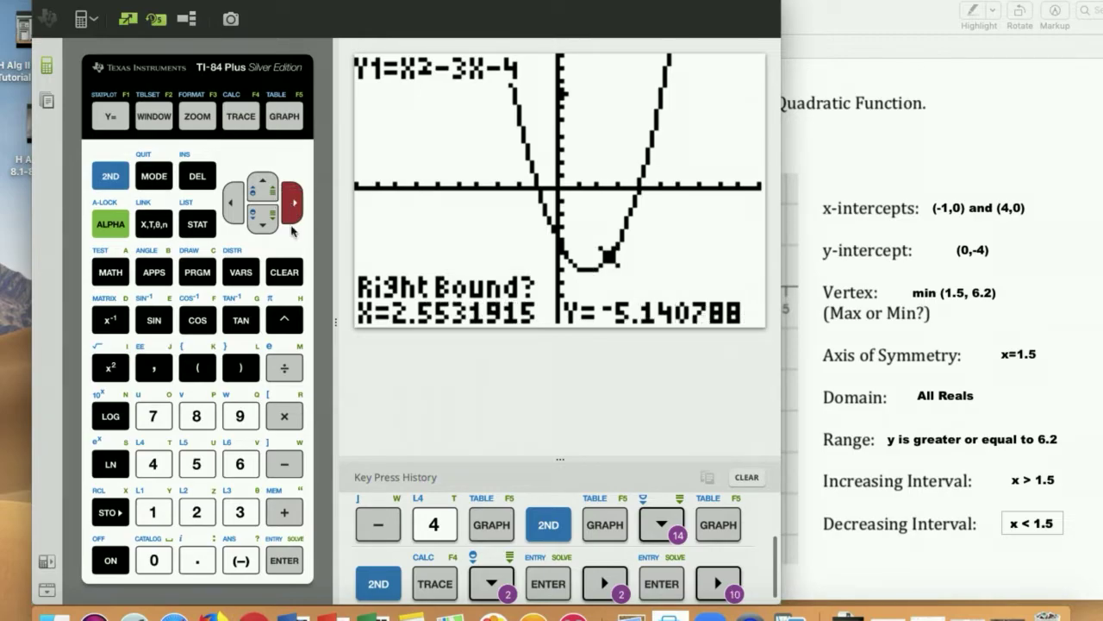
click(298, 562)
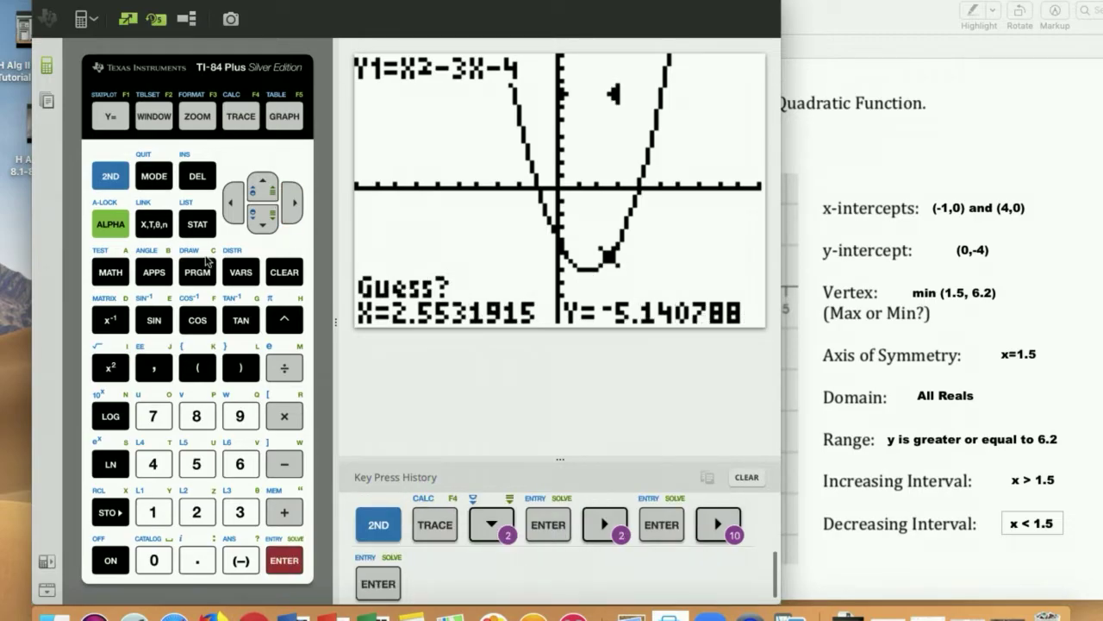
Set the guess near the vertex at about x = 1.70 and calculate the minimum
click(230, 207)
click(230, 207)
click(230, 207)
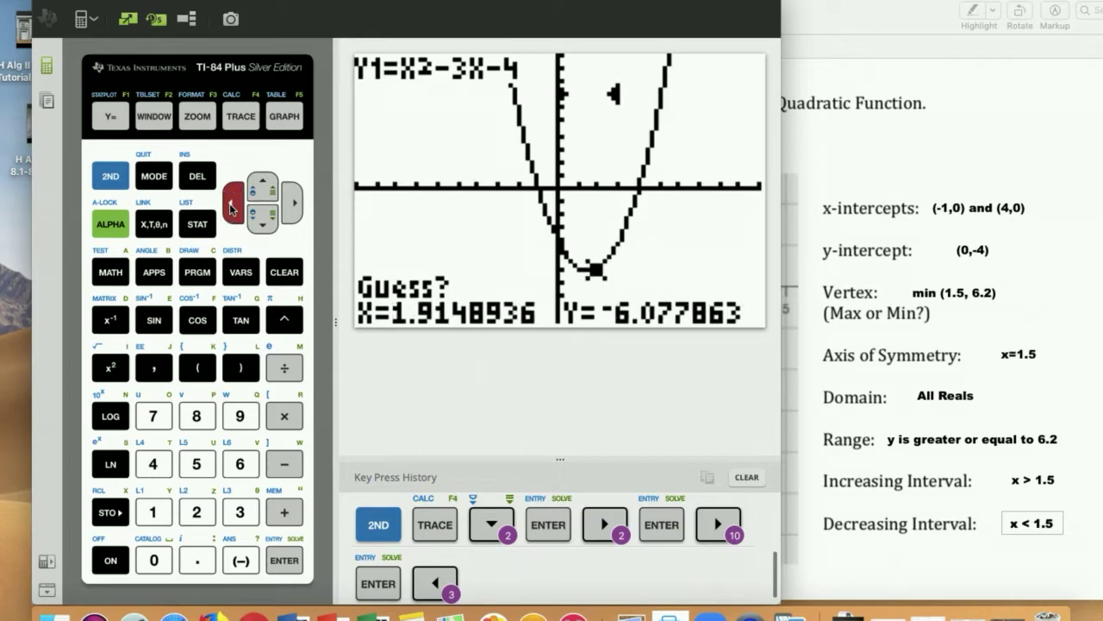
click(230, 207)
click(230, 207)
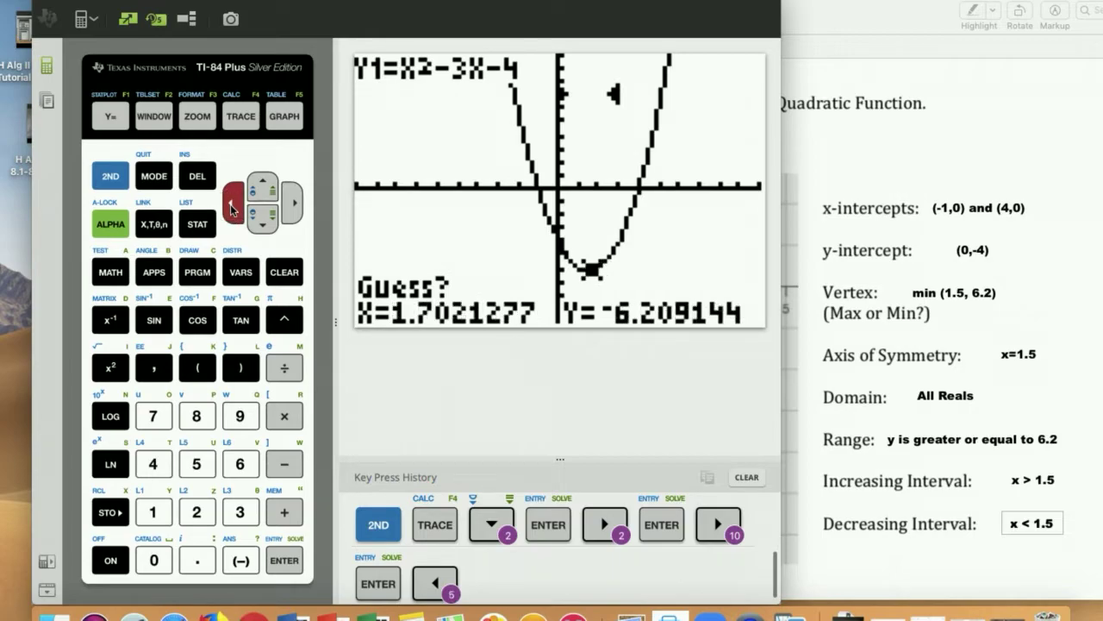
click(292, 559)
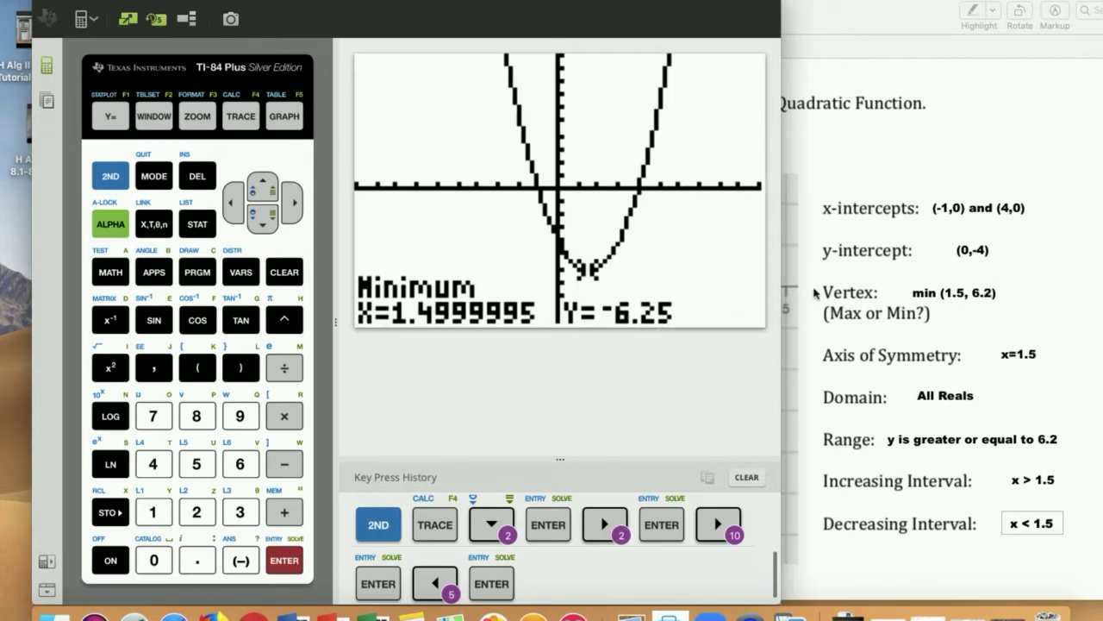
Switch to the worksheet PDF and correct the Vertex answer of problem 1 to min (1.5, -6.2)
click(969, 298)
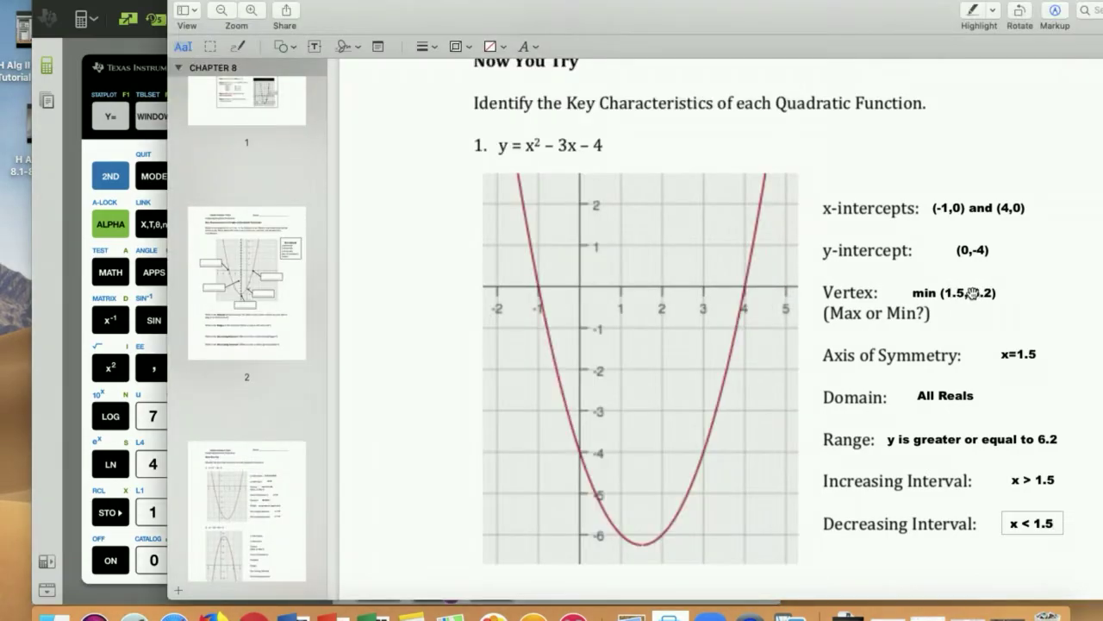
click(970, 294)
click(969, 294)
key(Right)
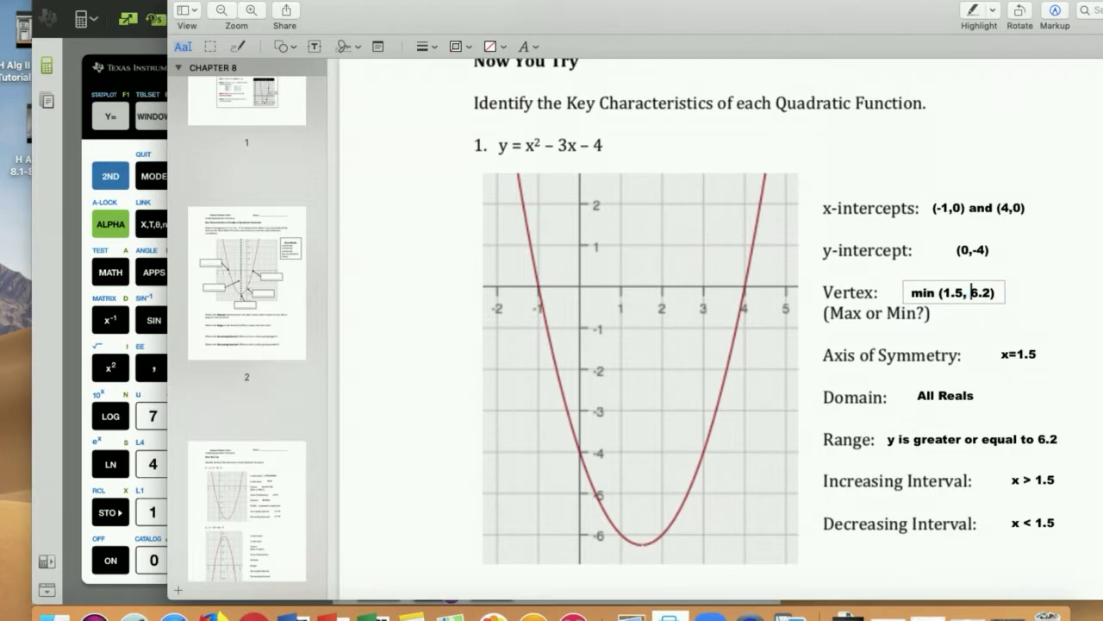
text(-)
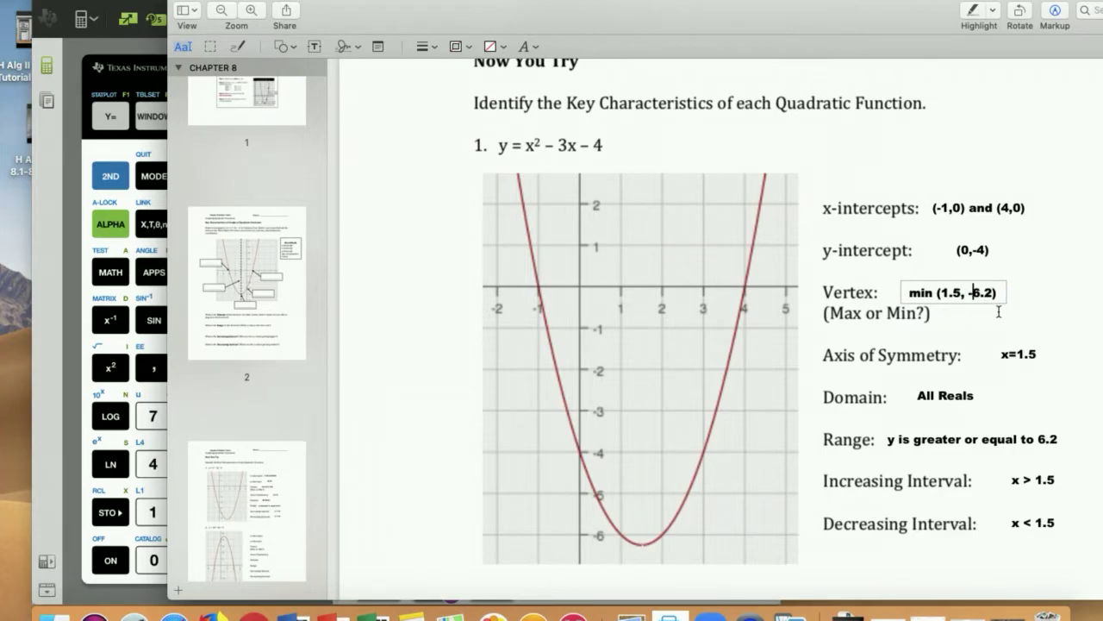